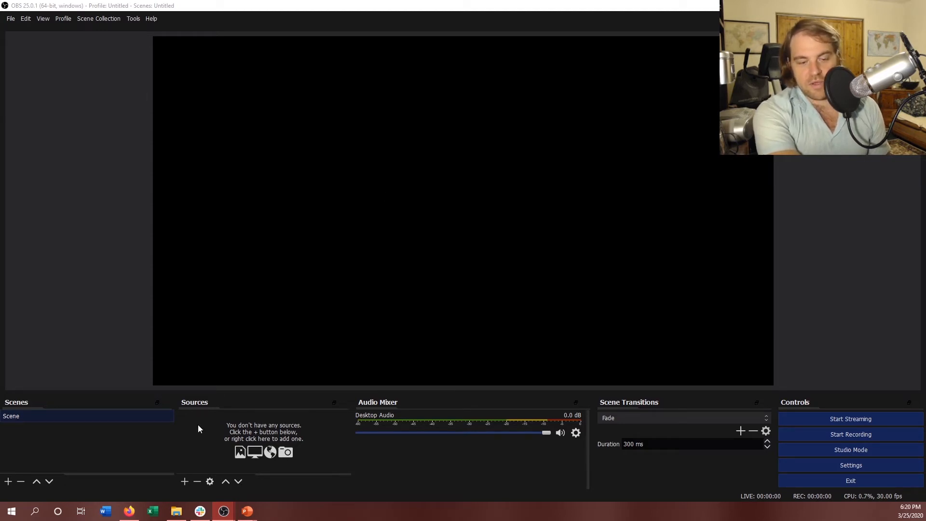
Add an Audio Input Capture source named Yeti that uses the Microphone (Yeti Stereo Microphone) device
{"action": "left_click", "coordinate": [184, 482]}
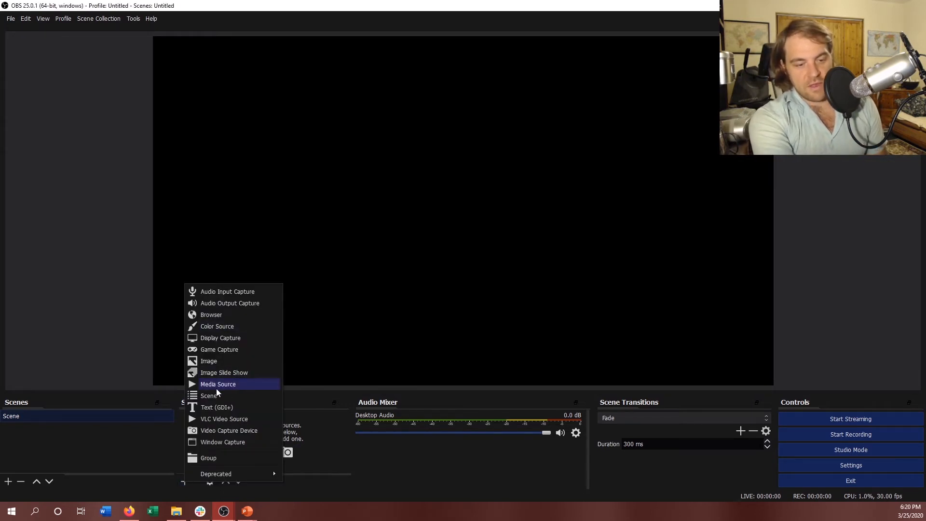
{"action": "left_click", "coordinate": [224, 292]}
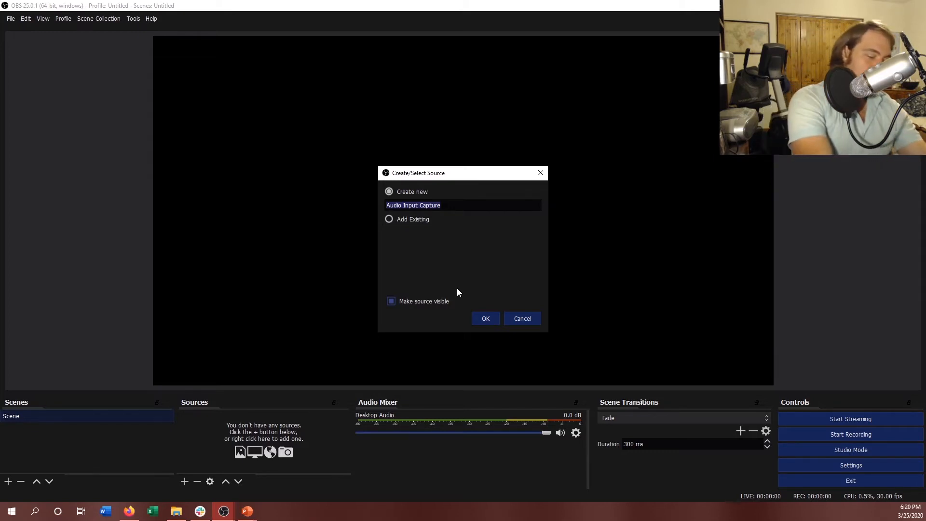
{"action": "type", "text": "Yeti"}
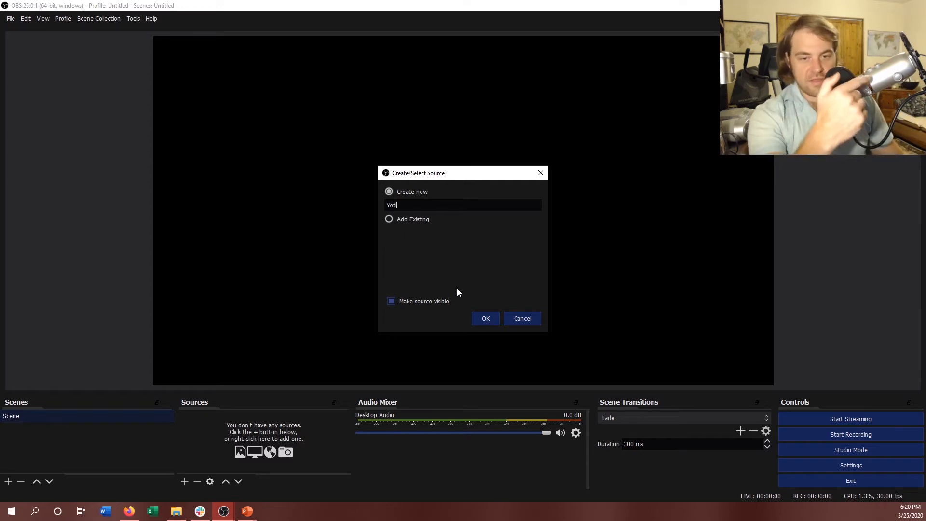
{"action": "left_click", "coordinate": [486, 319]}
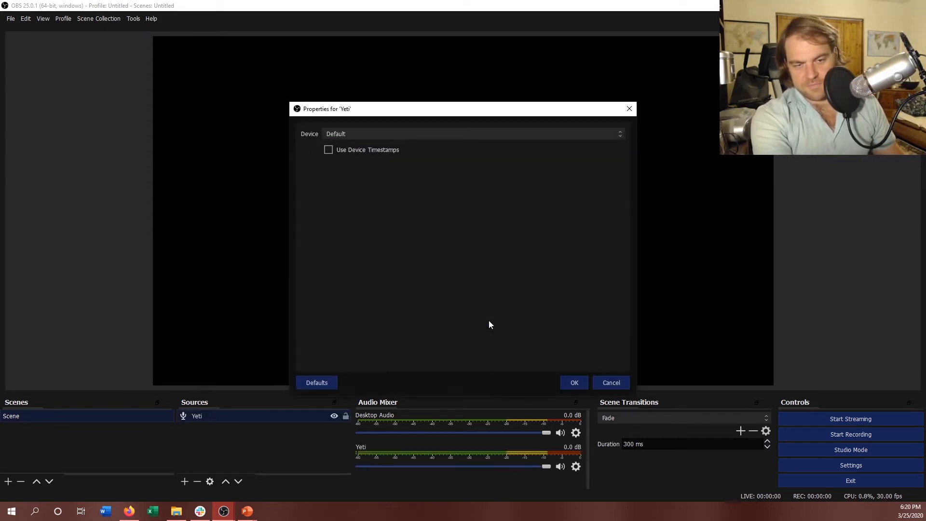
{"action": "left_click", "coordinate": [434, 133]}
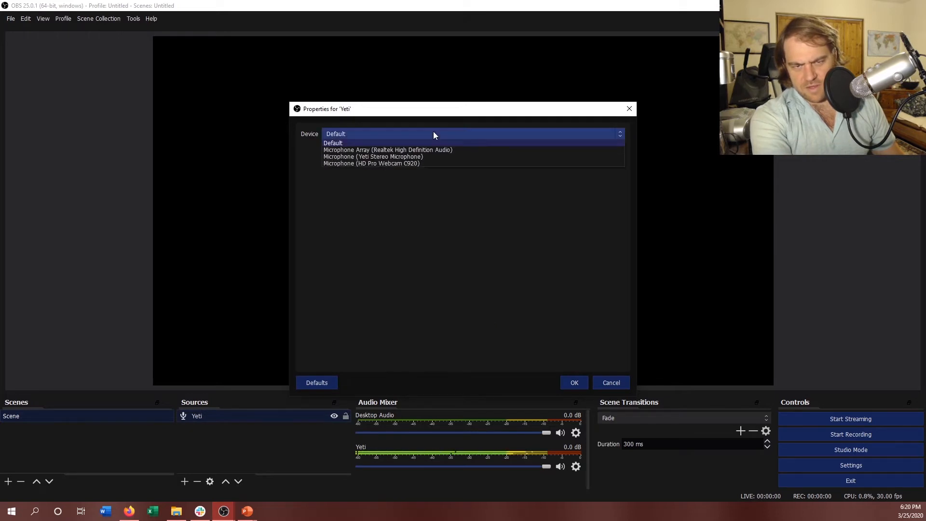
{"action": "left_click", "coordinate": [431, 157]}
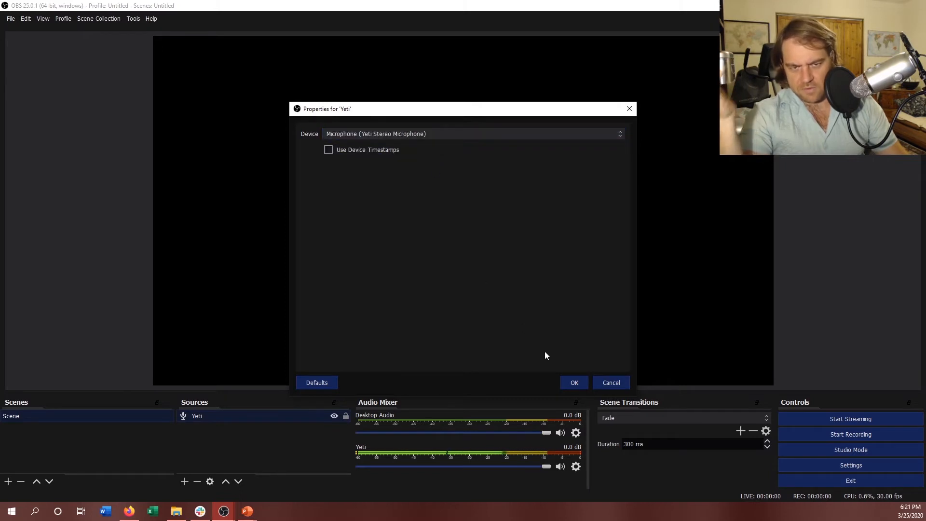
{"action": "left_click", "coordinate": [572, 386]}
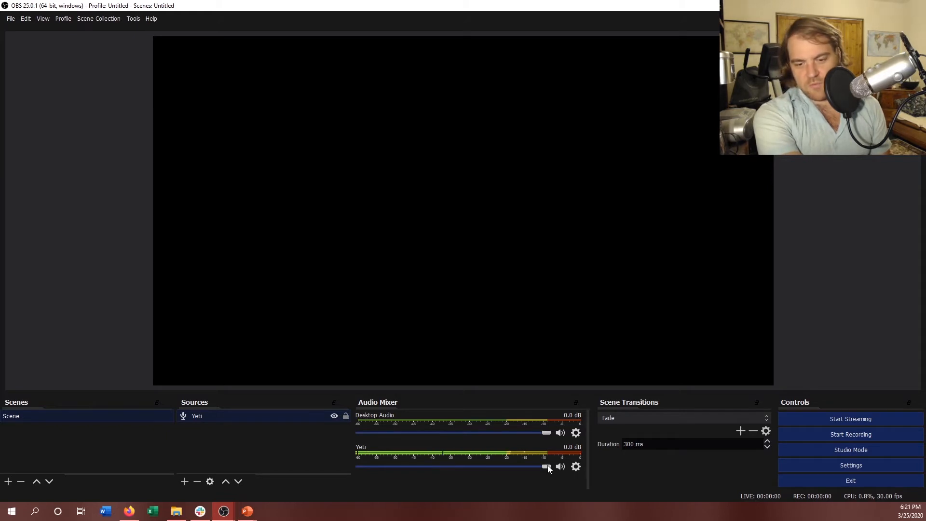
Mute the Desktop Audio channel and lower the Yeti microphone volume to -4.9 dB
{"action": "left_click", "coordinate": [560, 434]}
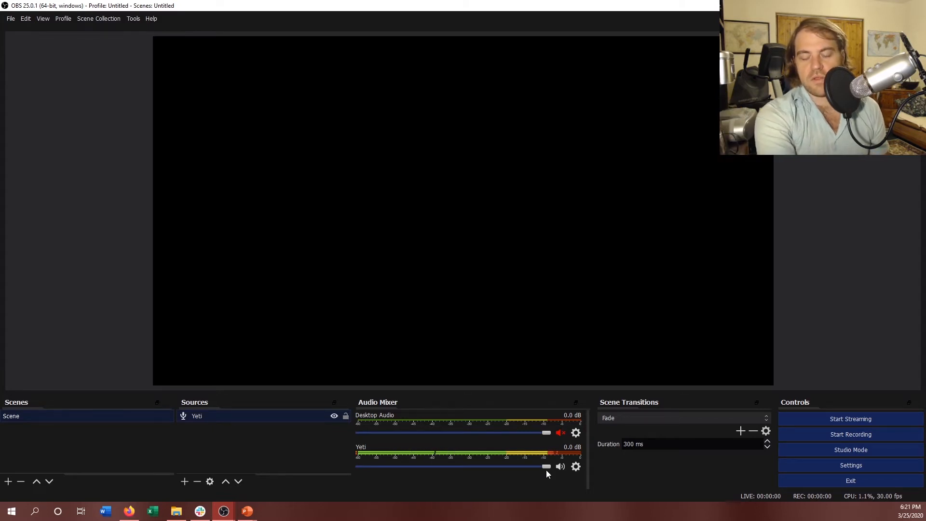
{"action": "left_click_drag", "start_coordinate": [533, 471], "coordinate": [507, 467]}
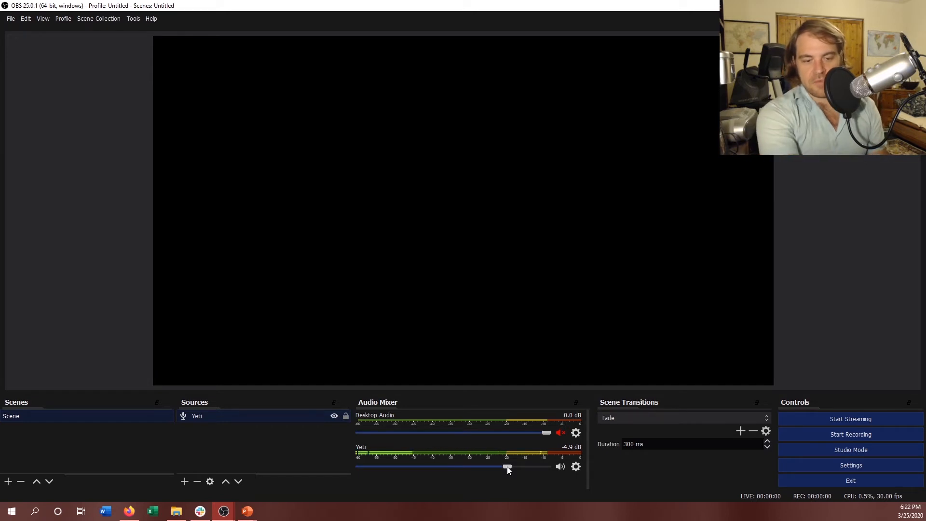
Add a Display Capture source with its default name that captures Display 2: 1920x1080 @ 1920,0
{"action": "left_click", "coordinate": [184, 482]}
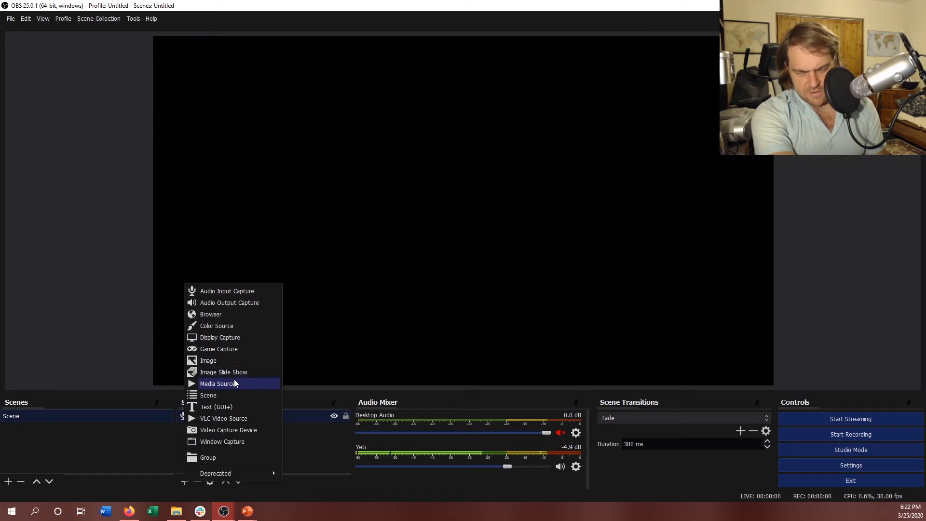
{"action": "left_click", "coordinate": [215, 337]}
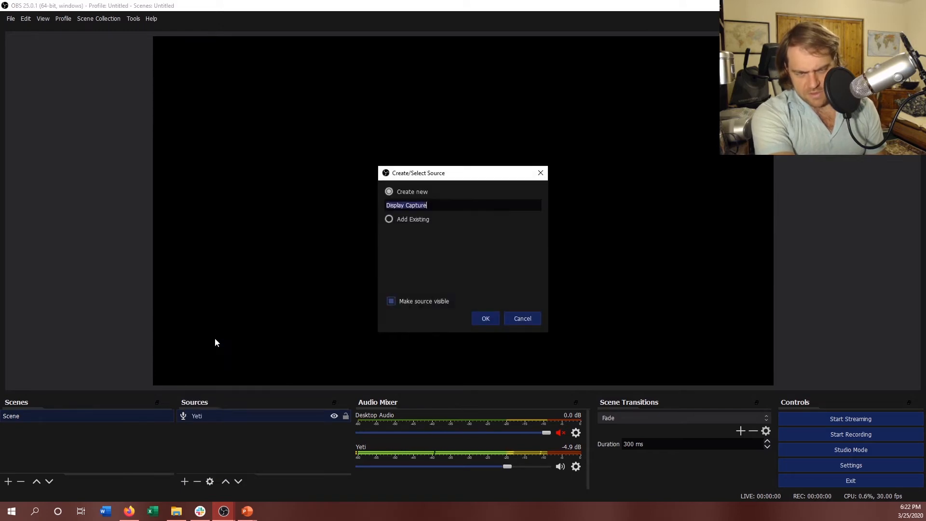
{"action": "left_click", "coordinate": [487, 314]}
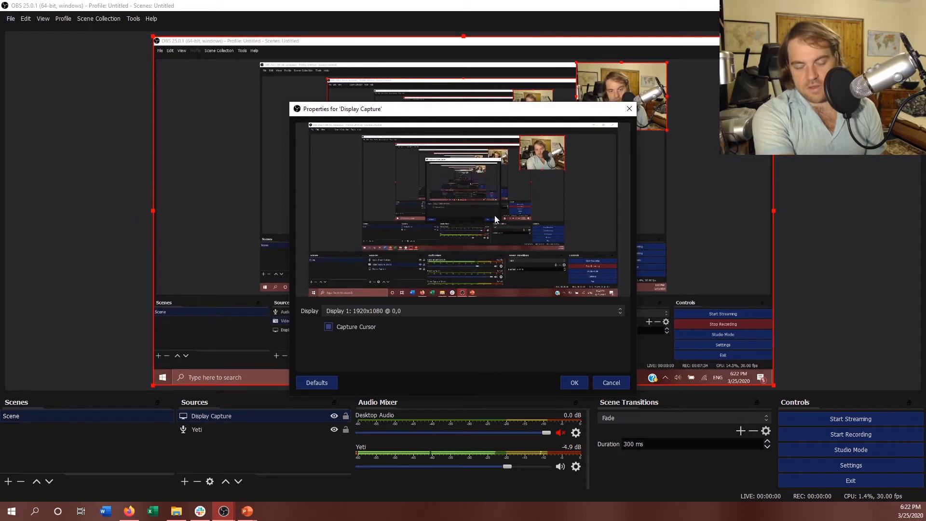
{"action": "left_click", "coordinate": [421, 311]}
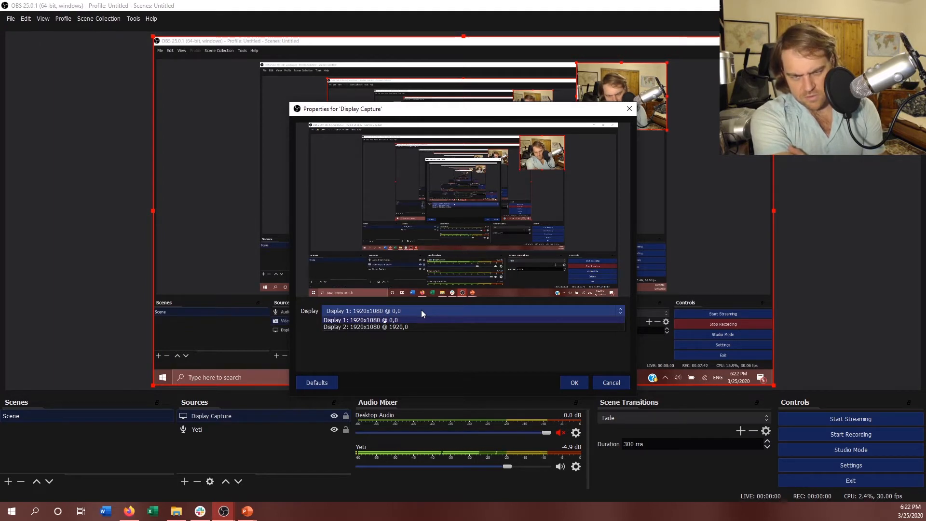
{"action": "left_click", "coordinate": [385, 326]}
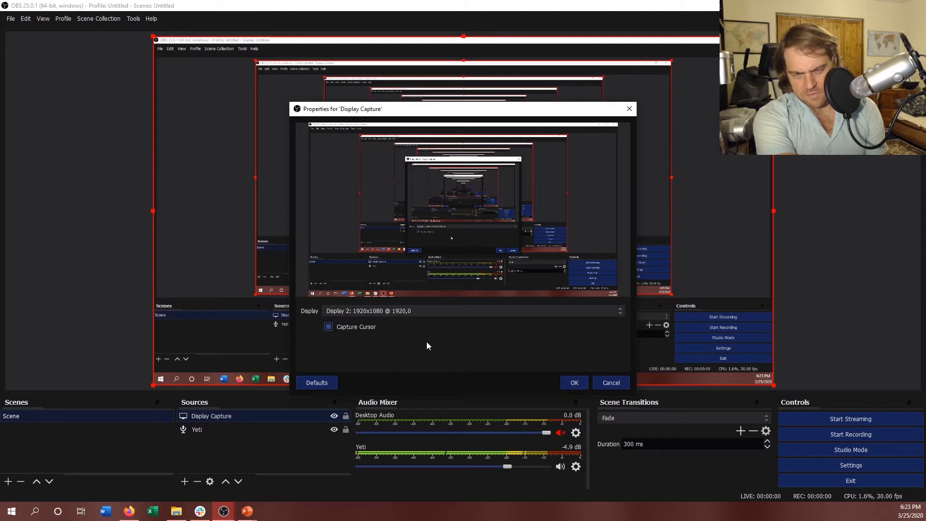
{"action": "left_click", "coordinate": [578, 385]}
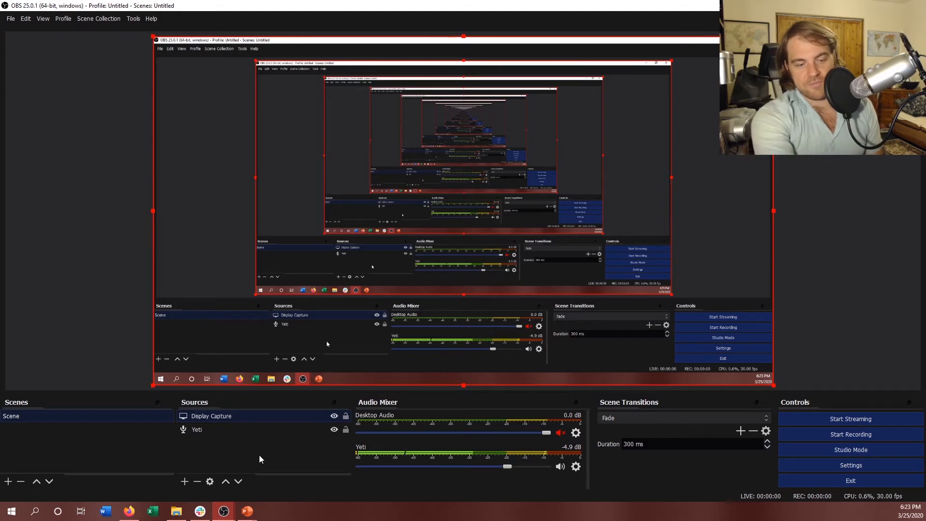
Add a Video Capture Device source with its default name, using the HP Wide Vision HD Camera
{"action": "left_click", "coordinate": [184, 482]}
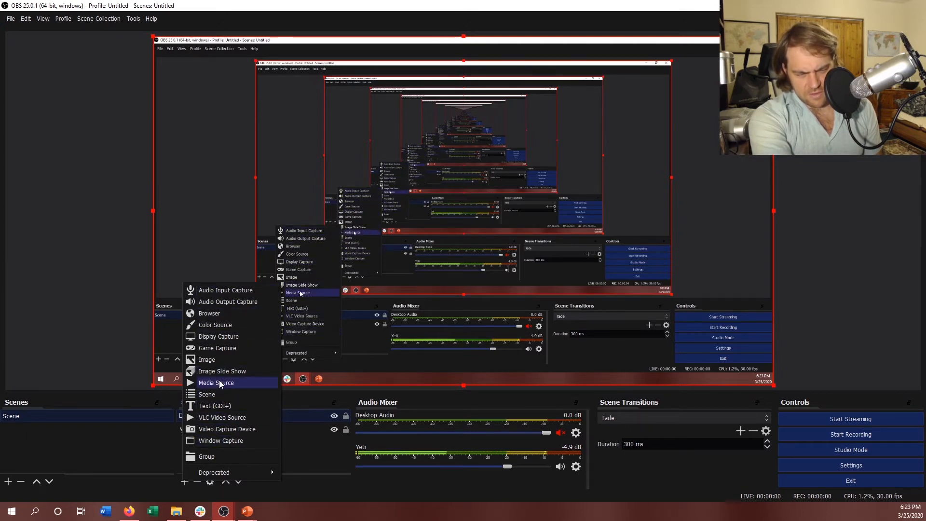
{"action": "left_click", "coordinate": [212, 428]}
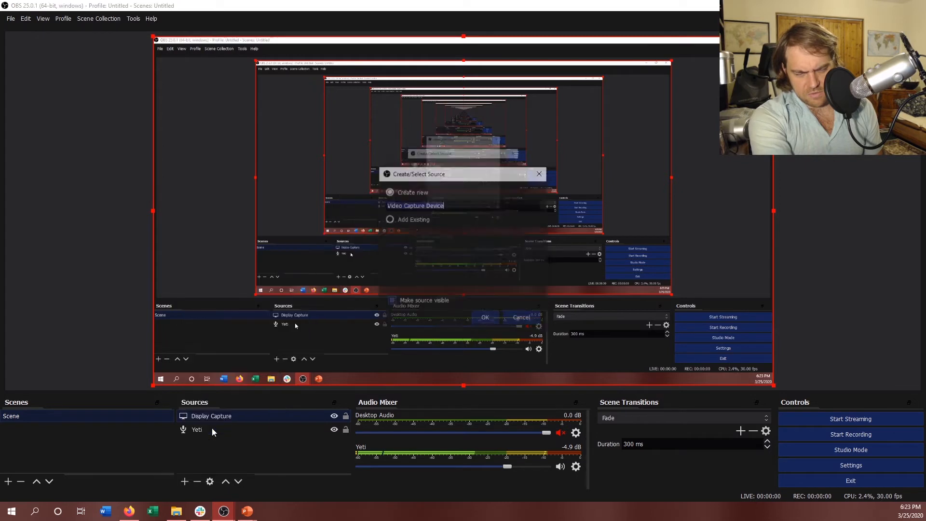
{"action": "left_click", "coordinate": [490, 322]}
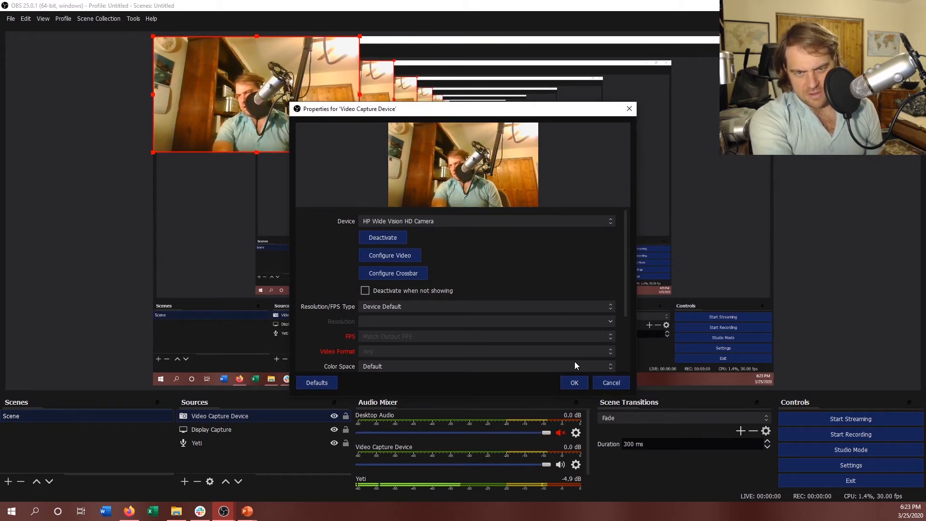
{"action": "left_click", "coordinate": [577, 388]}
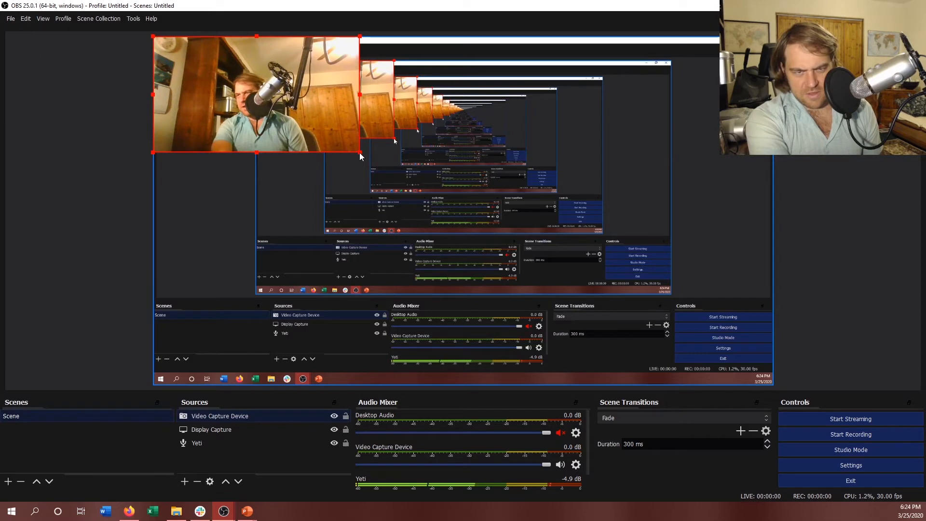
Enlarge the webcam image to fill the canvas, and try Display Capture above it before restoring the source order
{"action": "left_click_drag", "start_coordinate": [360, 153], "coordinate": [719, 383]}
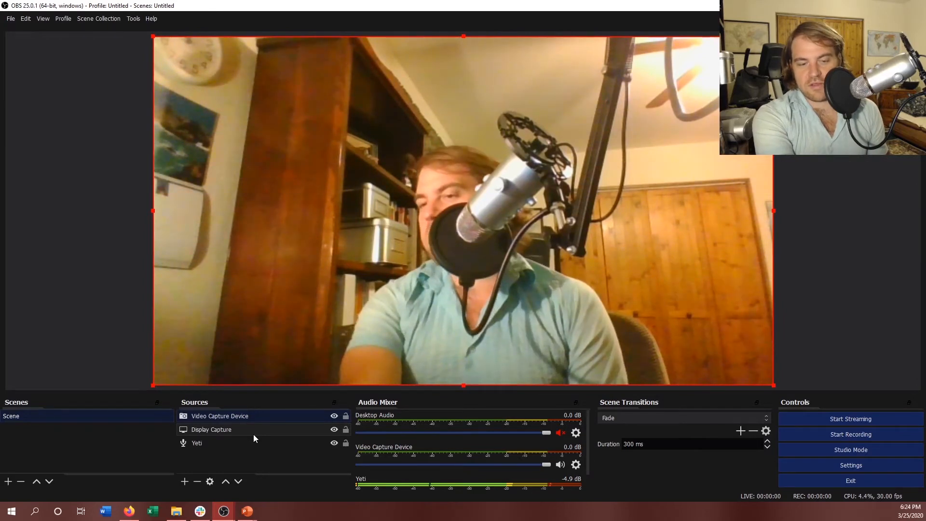
{"action": "left_click", "coordinate": [215, 432]}
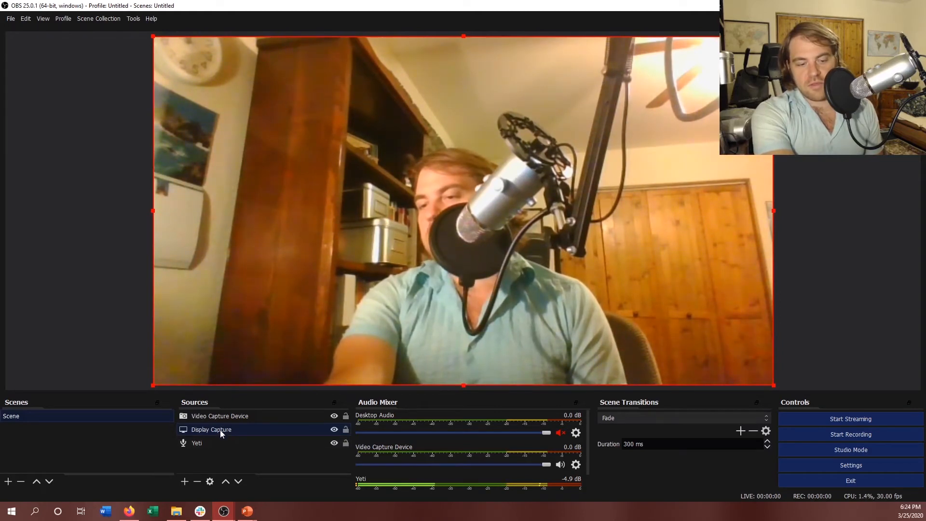
{"action": "left_click", "coordinate": [225, 481]}
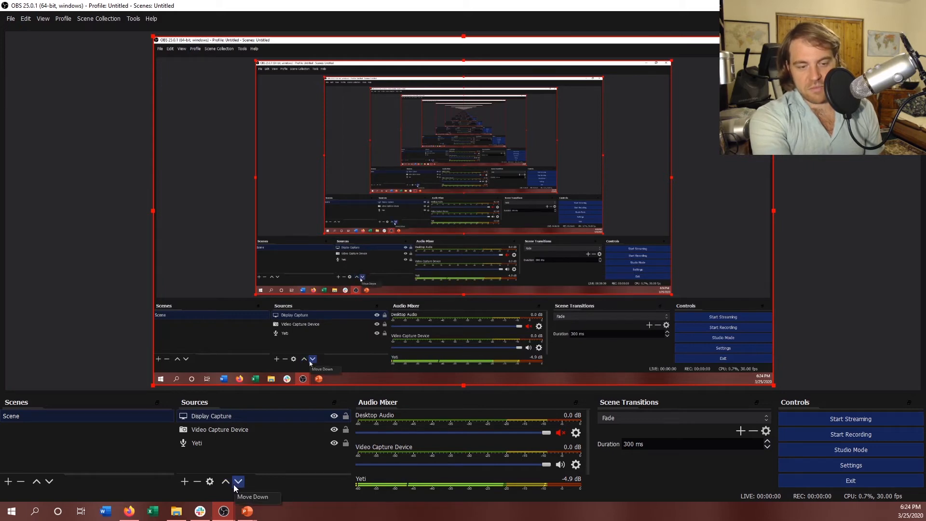
{"action": "left_click", "coordinate": [239, 482]}
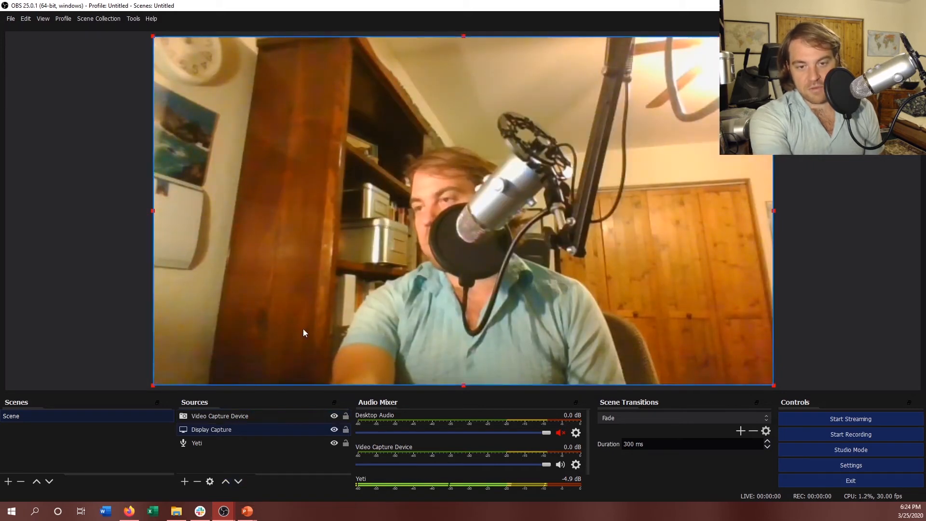
Shrink the Video Capture Device image to a small webcam overlay in the canvas's upper-left corner
{"action": "left_click", "coordinate": [219, 418]}
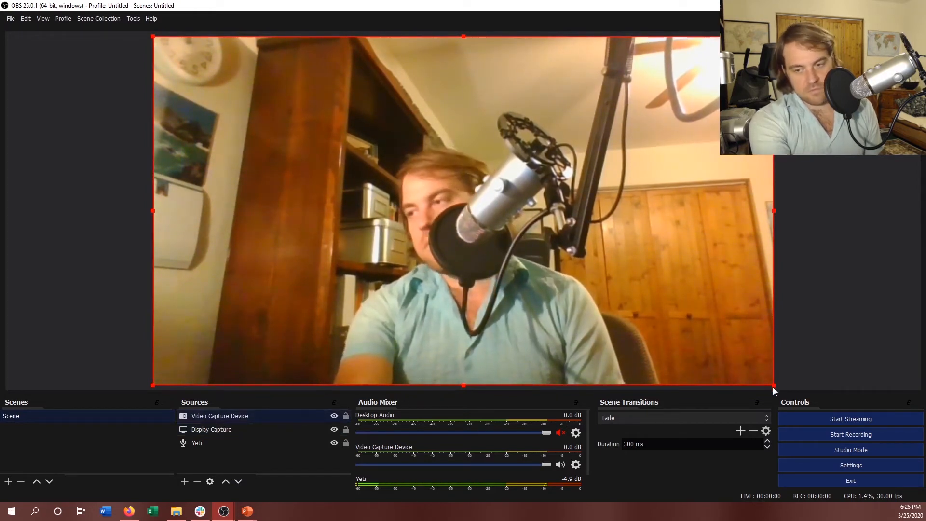
{"action": "left_click_drag", "start_coordinate": [773, 386], "coordinate": [273, 66]}
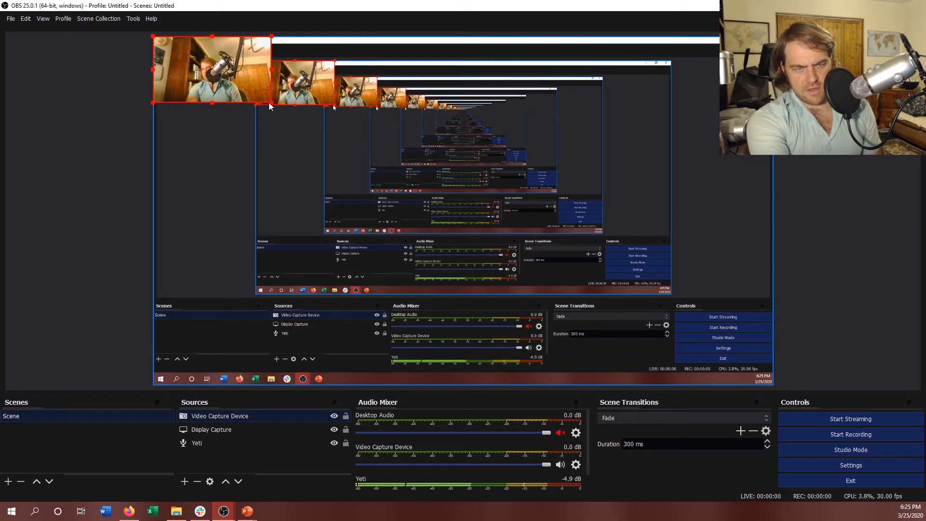
{"action": "left_click_drag", "start_coordinate": [271, 102], "coordinate": [289, 113]}
{"action": "mouse_move", "coordinate": [233, 60]}
{"action": "left_mouse_down"}
{"action": "mouse_move", "coordinate": [366, 133]}
{"action": "mouse_move", "coordinate": [589, 152]}
{"action": "mouse_move", "coordinate": [627, 129]}
{"action": "mouse_move", "coordinate": [466, 131]}
{"action": "mouse_move", "coordinate": [313, 92]}
{"action": "mouse_move", "coordinate": [244, 54]}
{"action": "mouse_move", "coordinate": [259, 74]}
{"action": "mouse_move", "coordinate": [483, 200]}
{"action": "mouse_move", "coordinate": [335, 94]}
{"action": "mouse_move", "coordinate": [250, 57]}
{"action": "mouse_move", "coordinate": [231, 59]}
{"action": "left_mouse_up"}
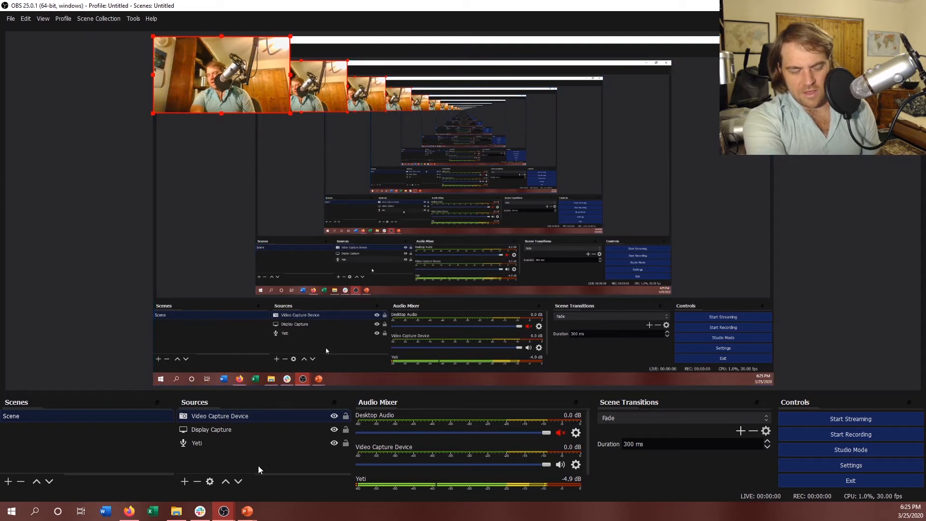
Move the webcam overlay straight down to the lower-left corner of the canvas, over the captured slide
{"action": "mouse_move", "coordinate": [247, 511]}
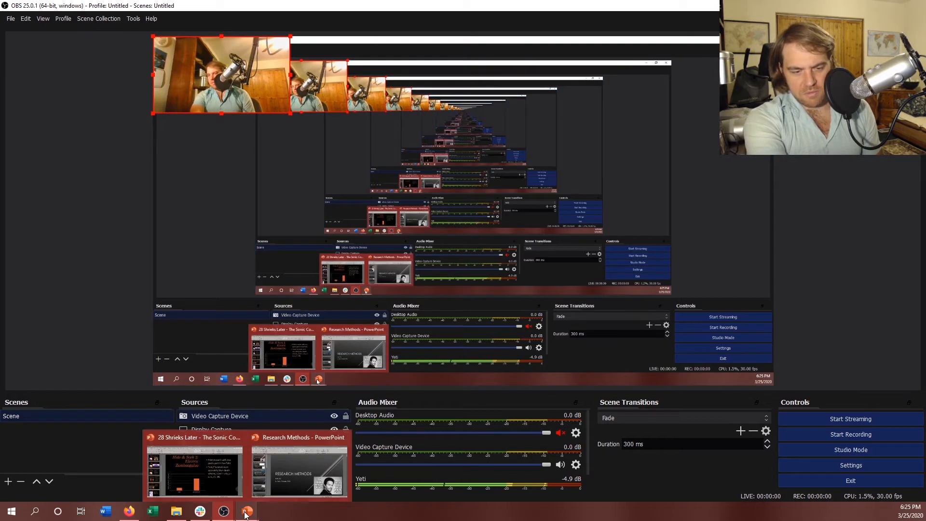
{"action": "mouse_move", "coordinate": [271, 486]}
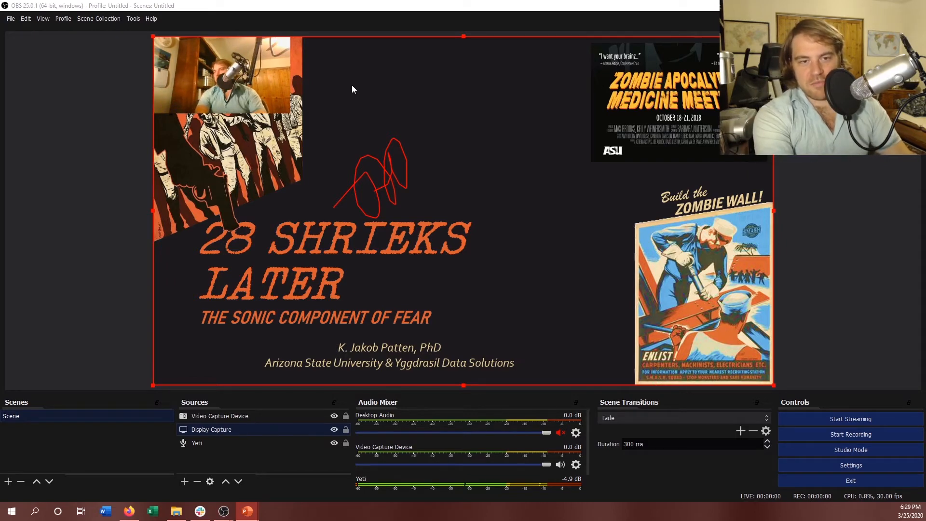
{"action": "mouse_move", "coordinate": [242, 85]}
{"action": "left_mouse_down"}
{"action": "mouse_move", "coordinate": [273, 112]}
{"action": "mouse_move", "coordinate": [244, 82]}
{"action": "left_mouse_up"}
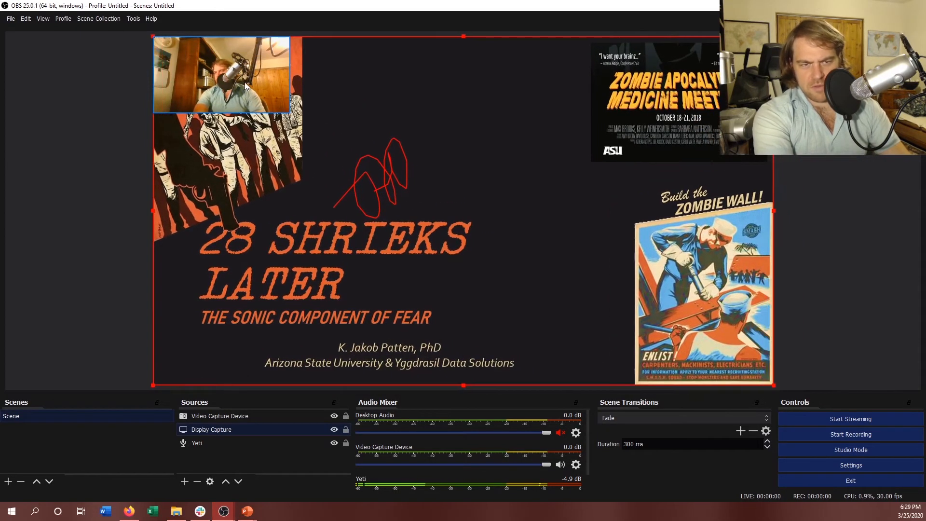
{"action": "left_click", "coordinate": [225, 421]}
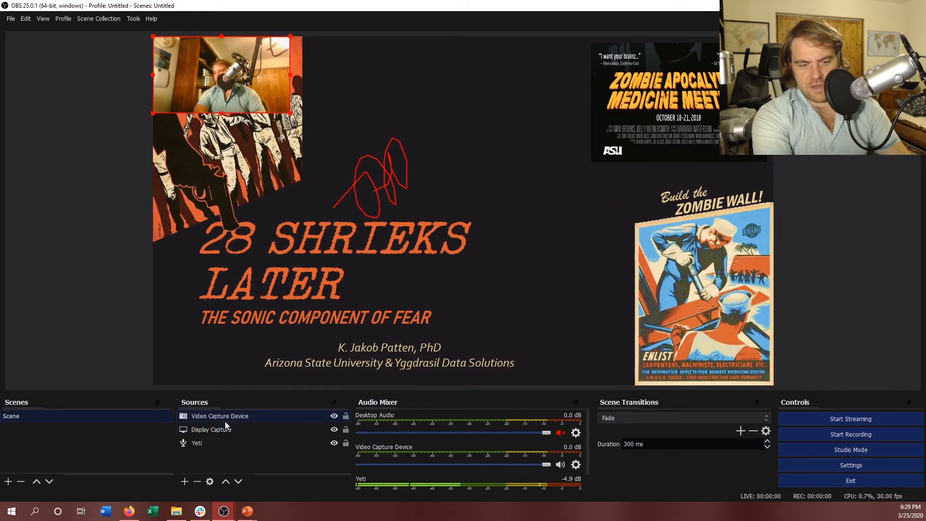
{"action": "left_click_drag", "start_coordinate": [226, 70], "coordinate": [225, 340]}
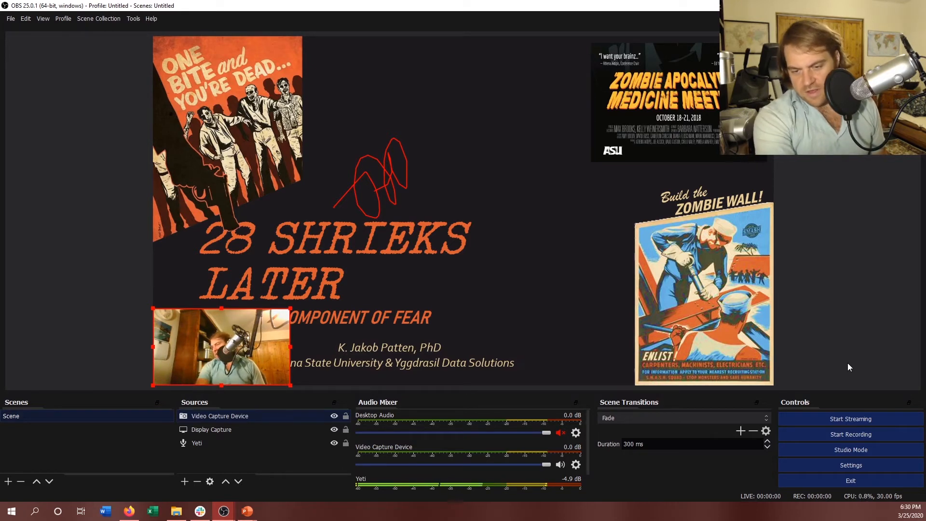
Review the recording path, format and encoder in the recording output settings, and close them without changes
{"action": "left_click", "coordinate": [813, 465]}
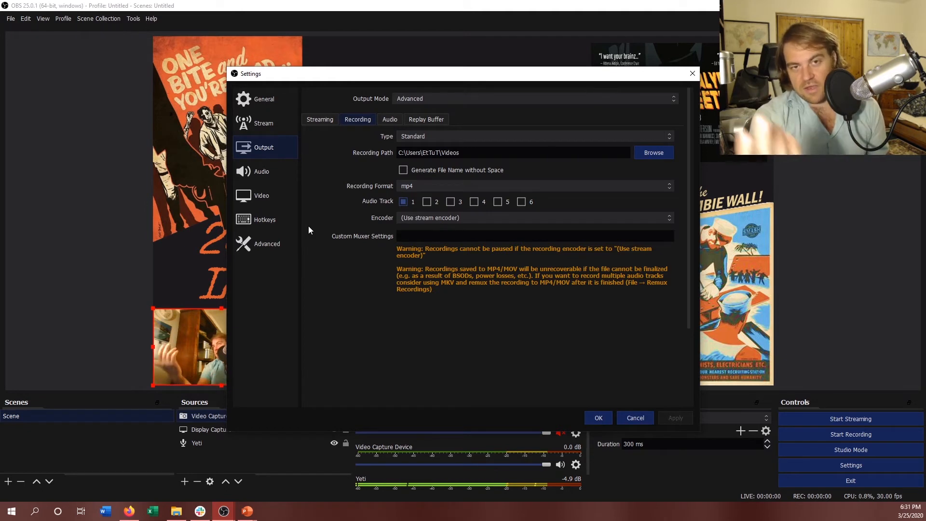
{"action": "key", "text": "Escape"}
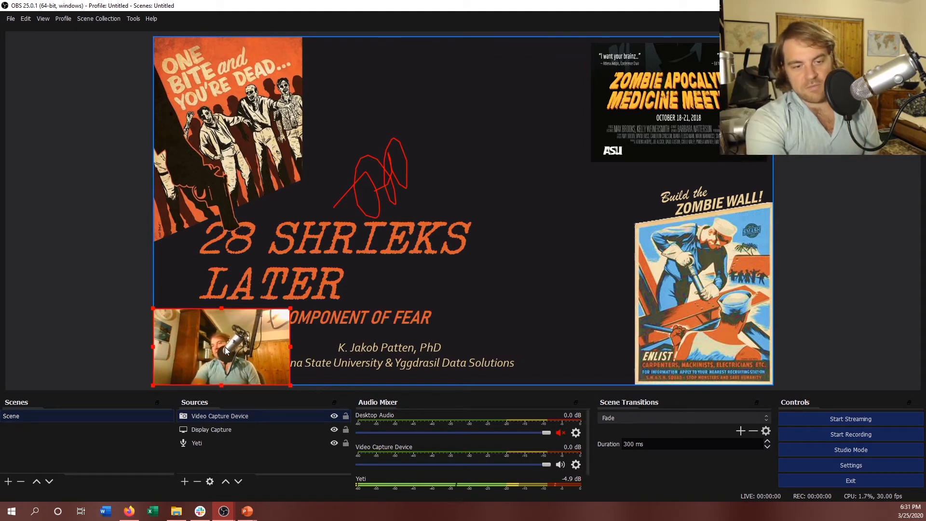
Move the webcam overlay to the upper-left corner of the canvas and select the Display Capture source
{"action": "left_click_drag", "start_coordinate": [226, 350], "coordinate": [227, 78]}
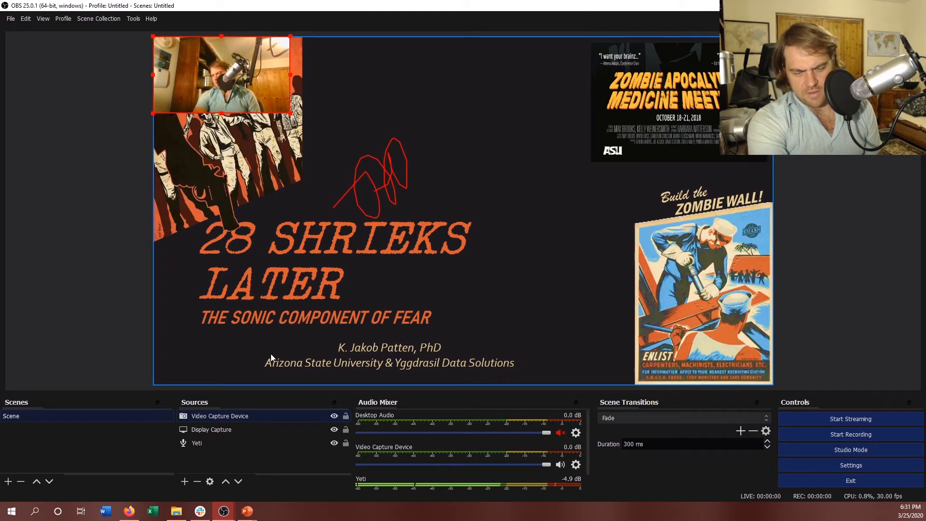
{"action": "left_click", "coordinate": [232, 431]}
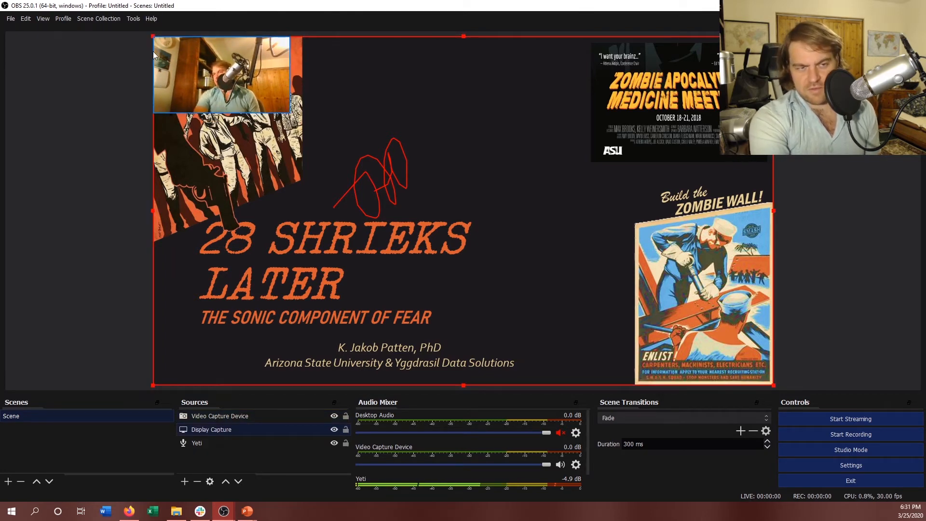
Shrink the Display Capture toward the canvas's lower-right corner until its upper-left corner meets the webcam overlay's lower-right corner, and deselect it
{"action": "left_click_drag", "start_coordinate": [152, 39], "coordinate": [288, 149]}
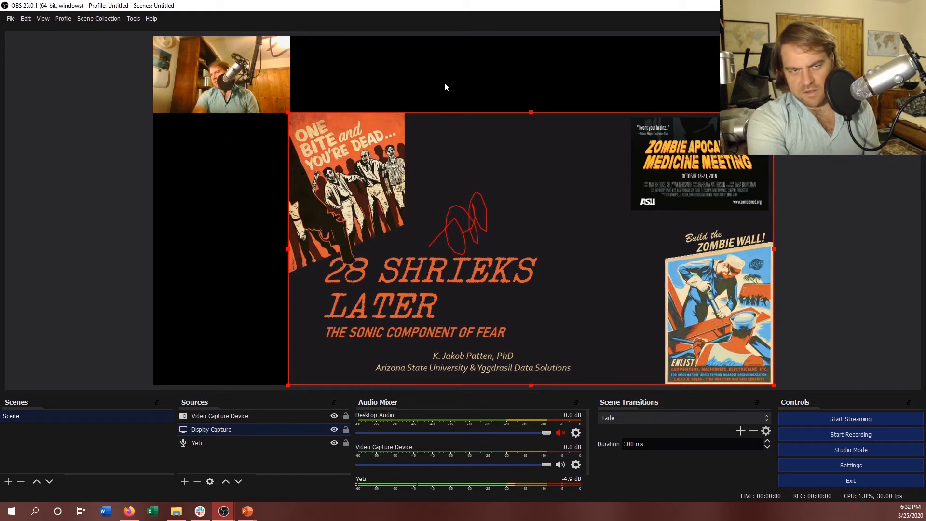
{"action": "left_click", "coordinate": [570, 76]}
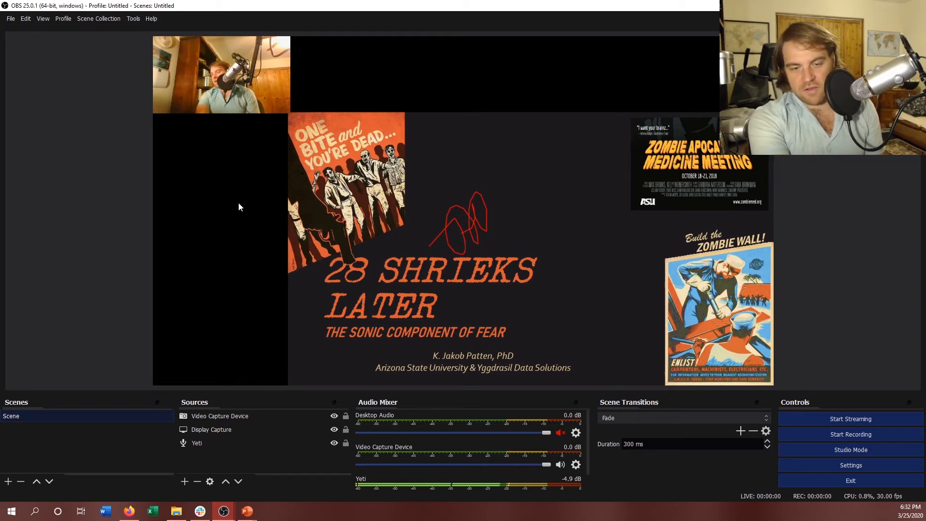
Switch to the 28 Shrieks Later presentation in PowerPoint and view the green textured slide 14 and the agenda slide 15
{"action": "mouse_move", "coordinate": [248, 514]}
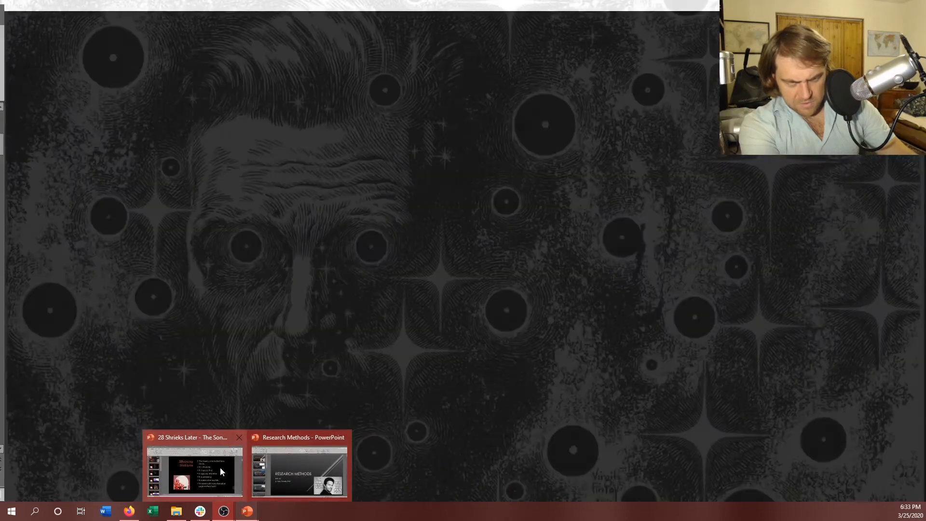
{"action": "left_click", "coordinate": [220, 466]}
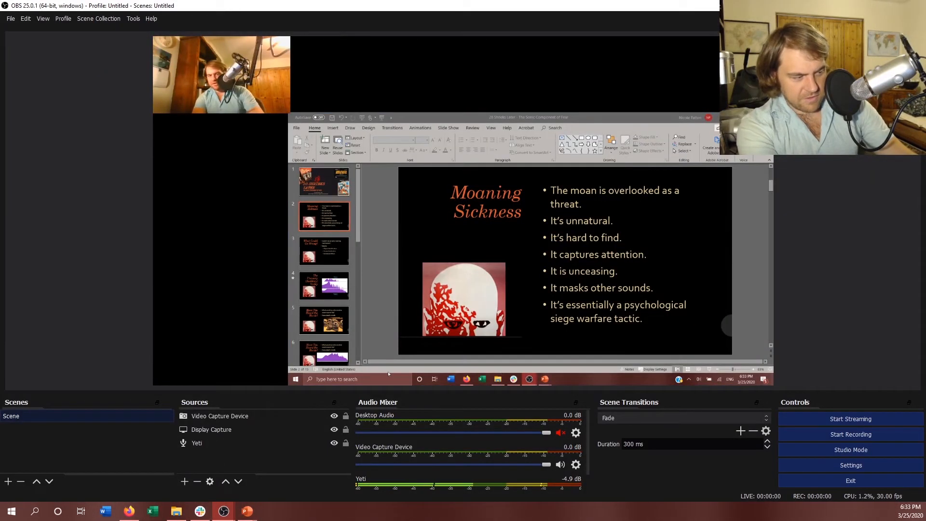
{"action": "left_click", "coordinate": [360, 304]}
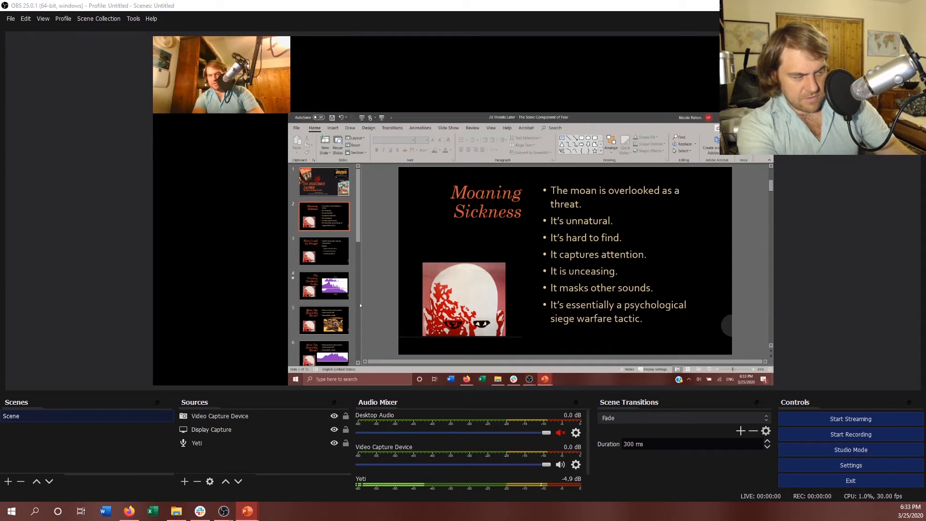
{"action": "scroll", "coordinate": [355, 300], "scroll_direction": "down", "scroll_amount": 5}
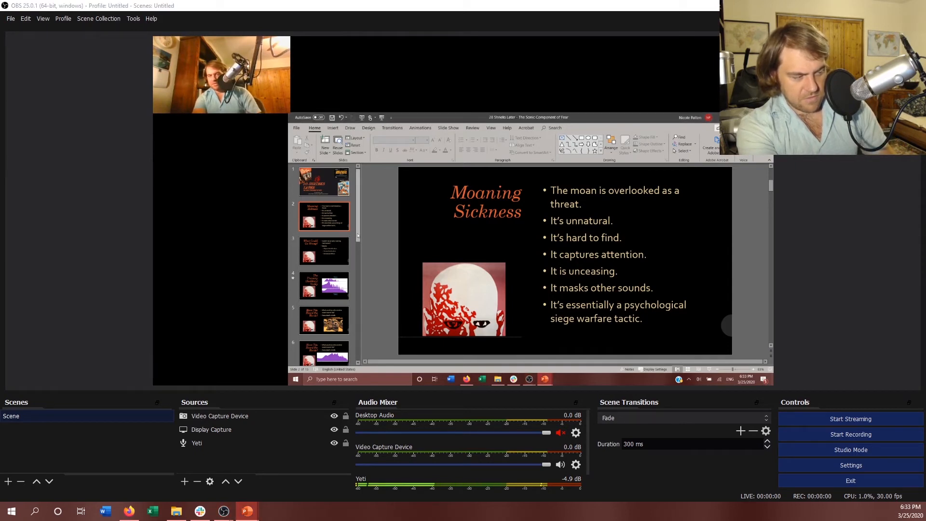
{"action": "scroll", "coordinate": [352, 304], "scroll_direction": "down", "scroll_amount": 5}
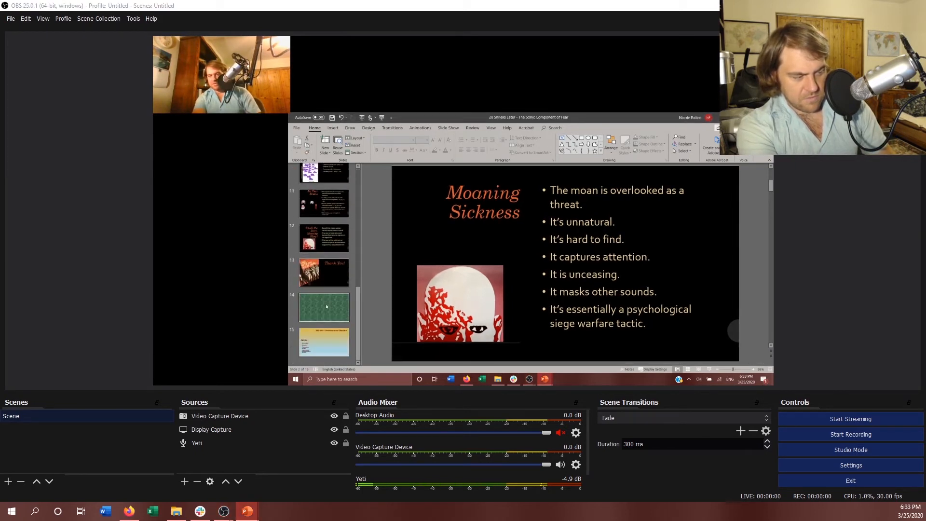
{"action": "left_click", "coordinate": [326, 307]}
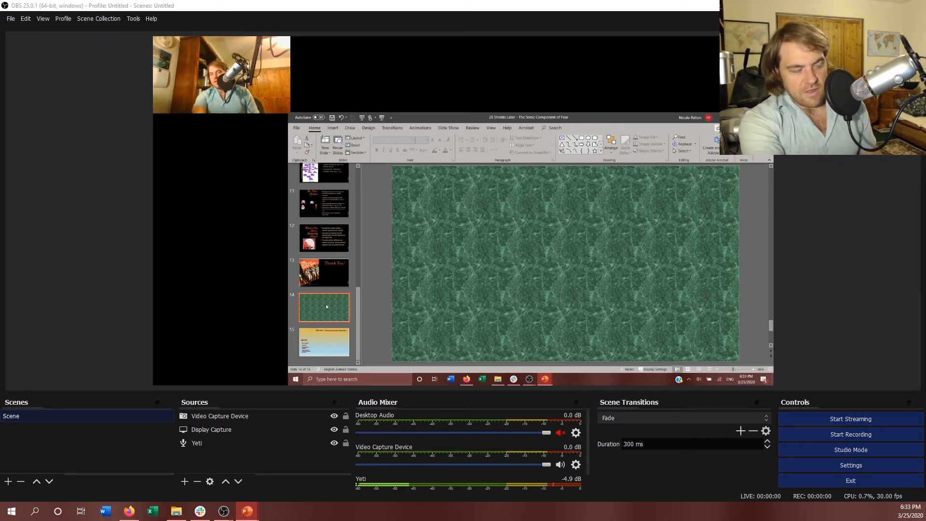
{"action": "left_click", "coordinate": [330, 339]}
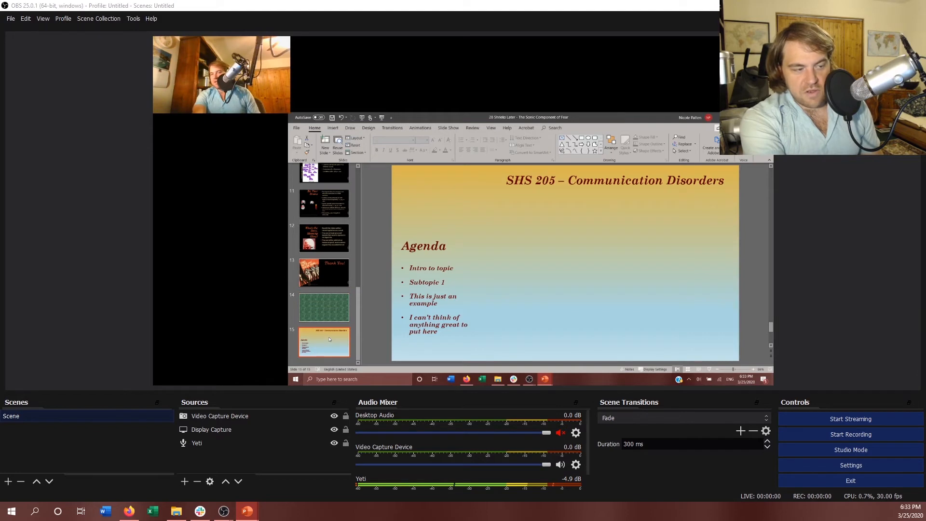
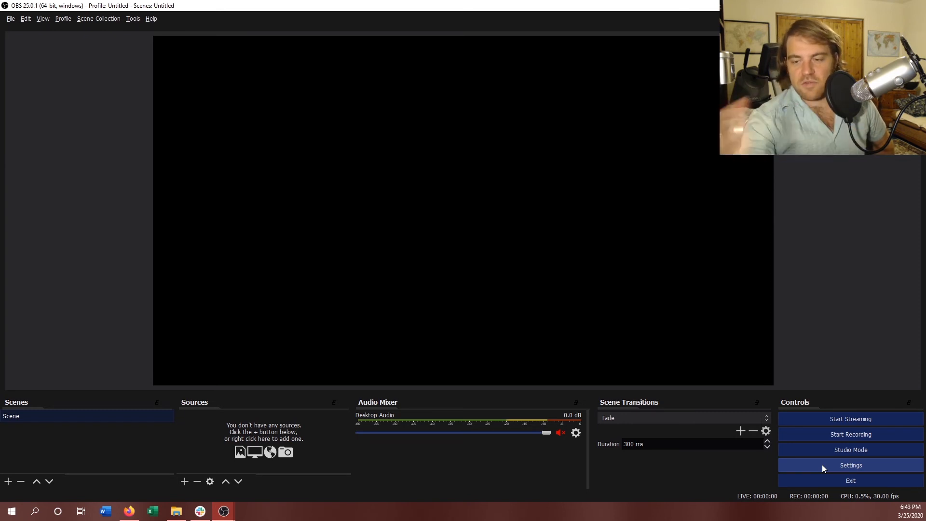
Review the sample rate, channels and audio devices in the OBS audio settings, and close them without changes
{"action": "left_click", "coordinate": [822, 464]}
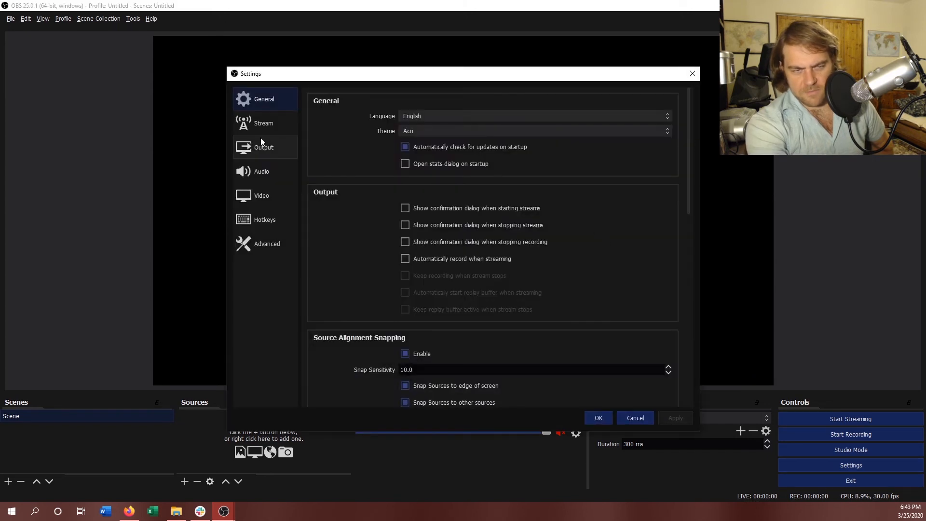
{"action": "left_click", "coordinate": [264, 178]}
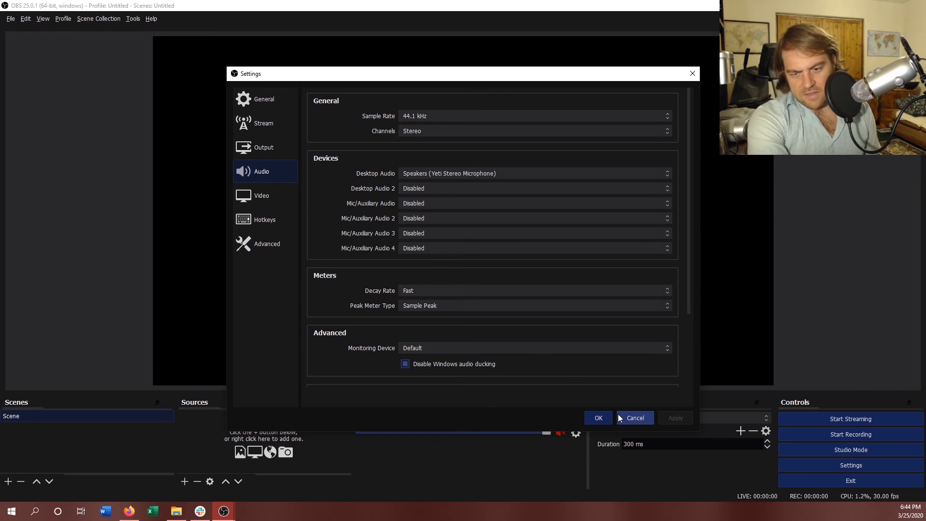
{"action": "left_click", "coordinate": [635, 418]}
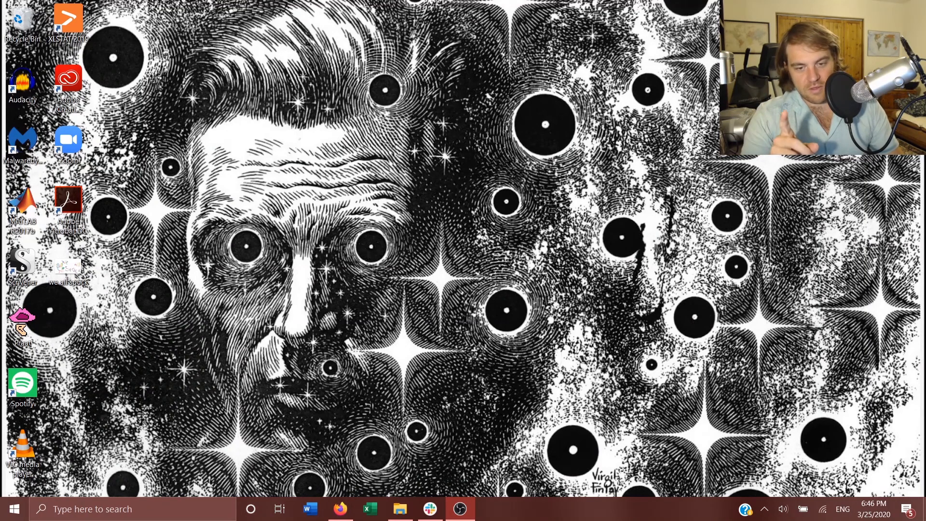
{"action": "key", "text": "super"}
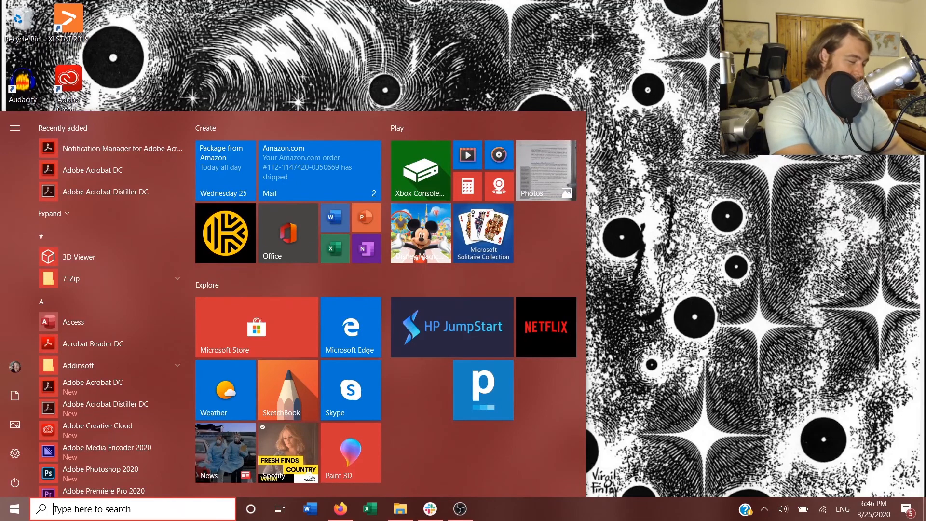
{"action": "key", "text": "Escape"}
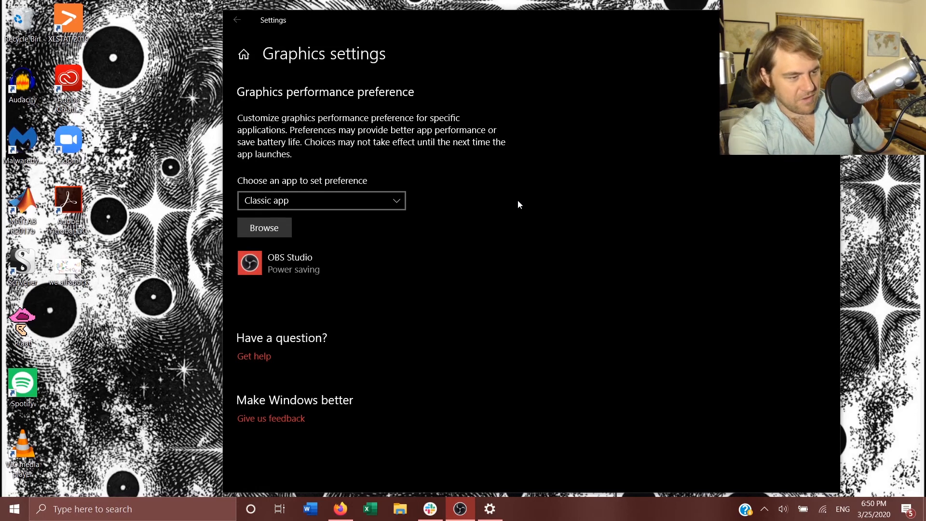
Review the classic-app file browser and OBS Studio's graphics preference options in the Windows graphics settings, cancelling both without changes
{"action": "left_click", "coordinate": [265, 229]}
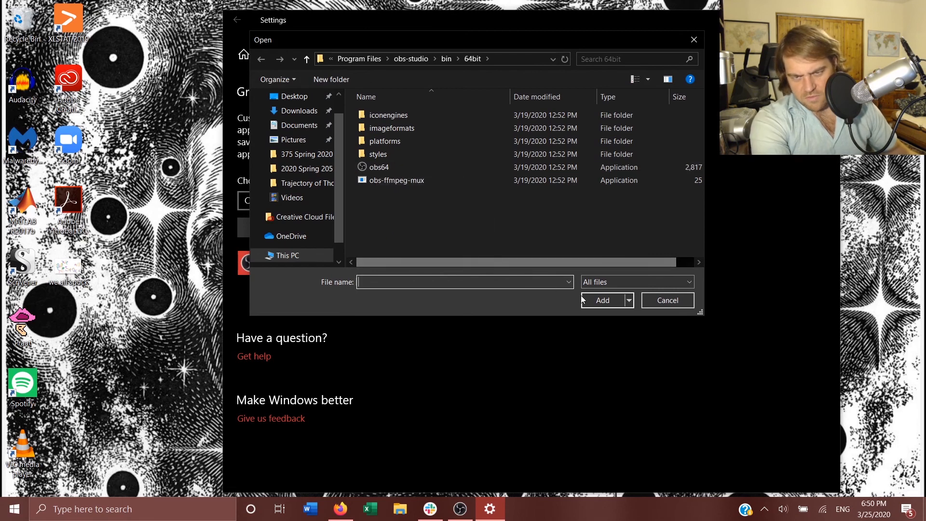
{"action": "left_click", "coordinate": [661, 304]}
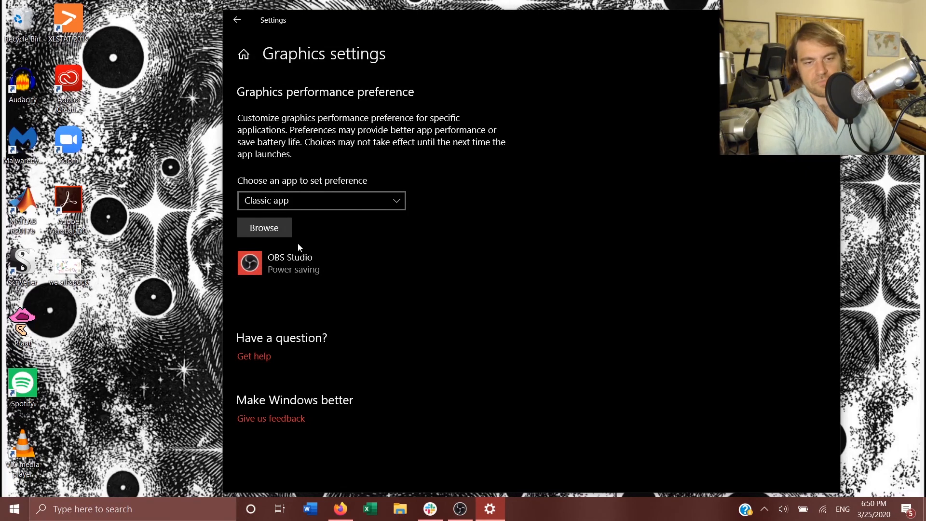
{"action": "left_click", "coordinate": [326, 278]}
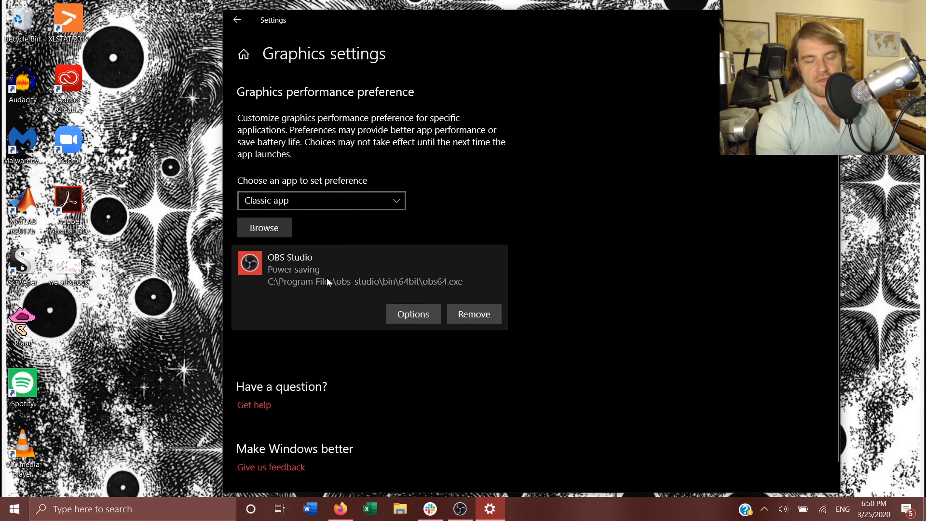
{"action": "left_click", "coordinate": [414, 314]}
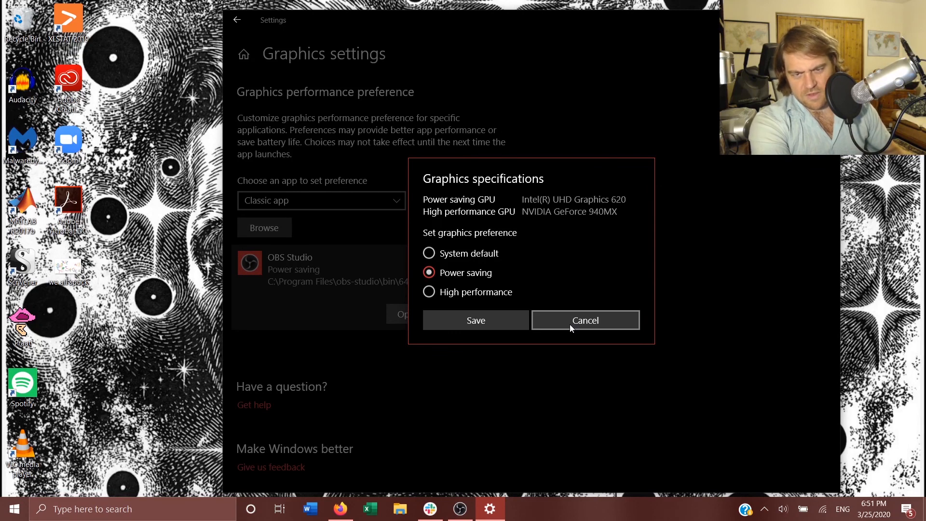
{"action": "left_click", "coordinate": [587, 326]}
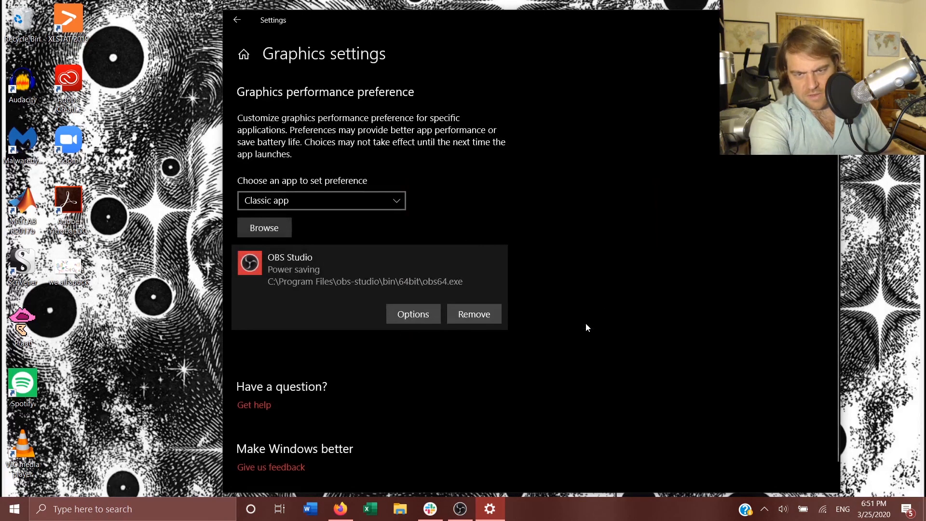